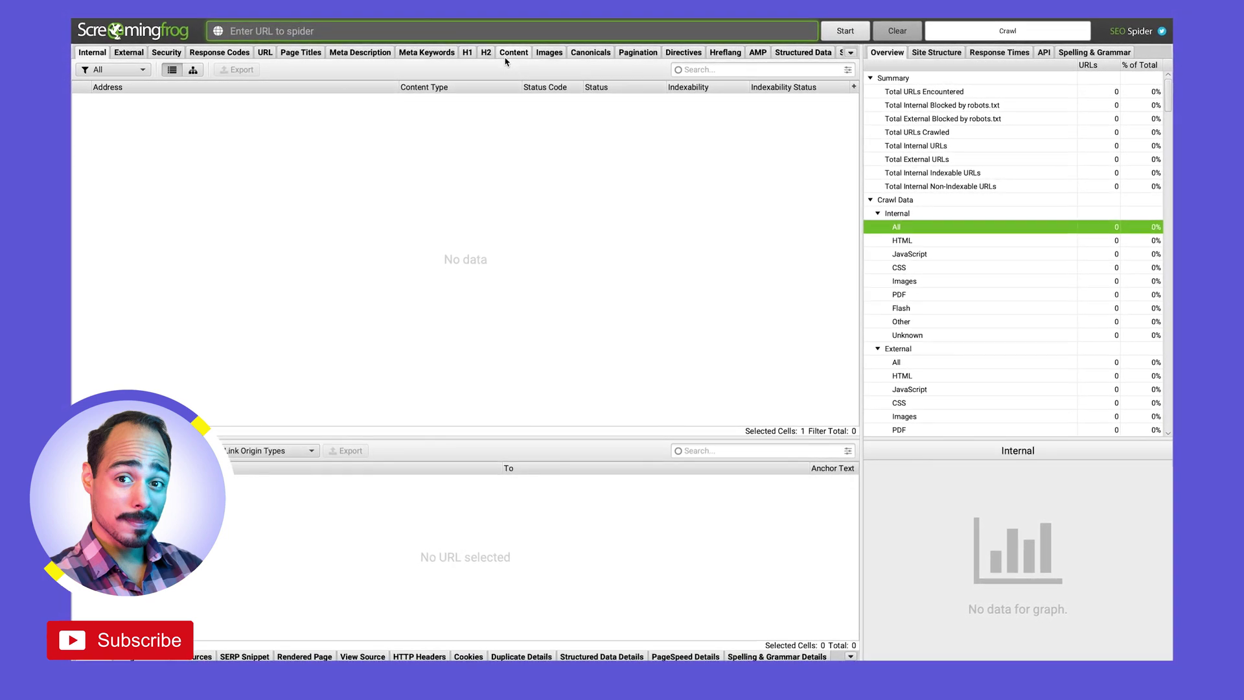
{"action": "type", "text": "b"}
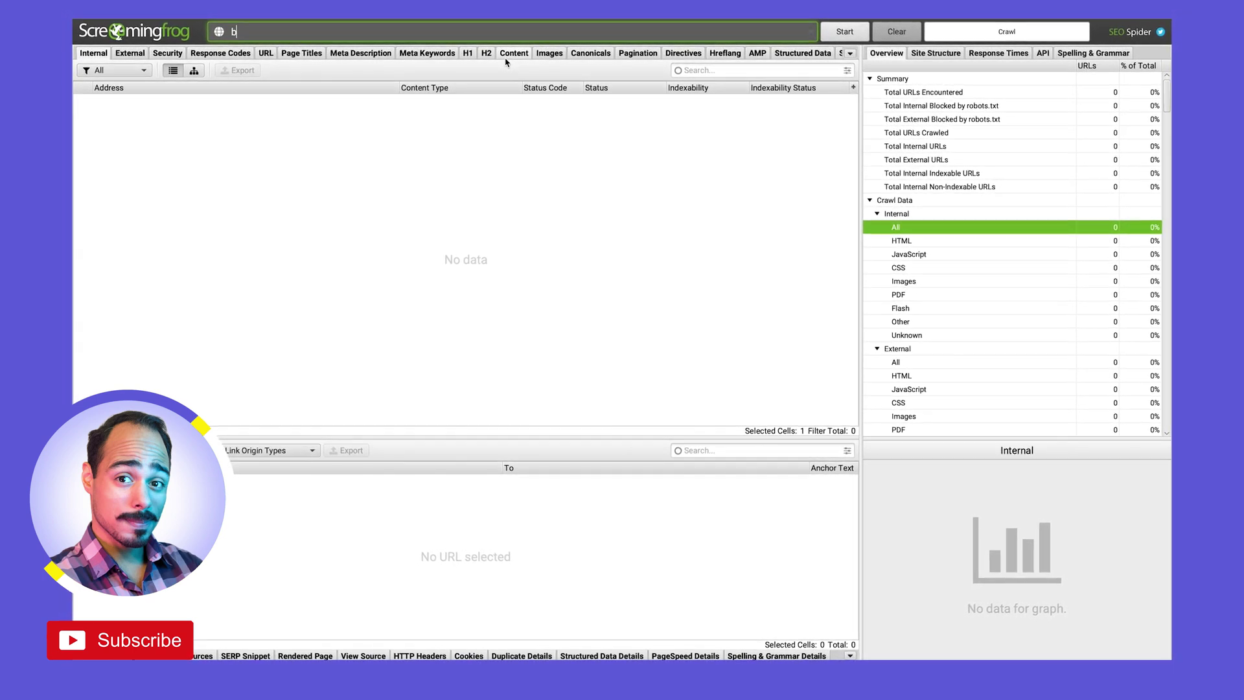
{"action": "type", "text": "roooklynfix"}
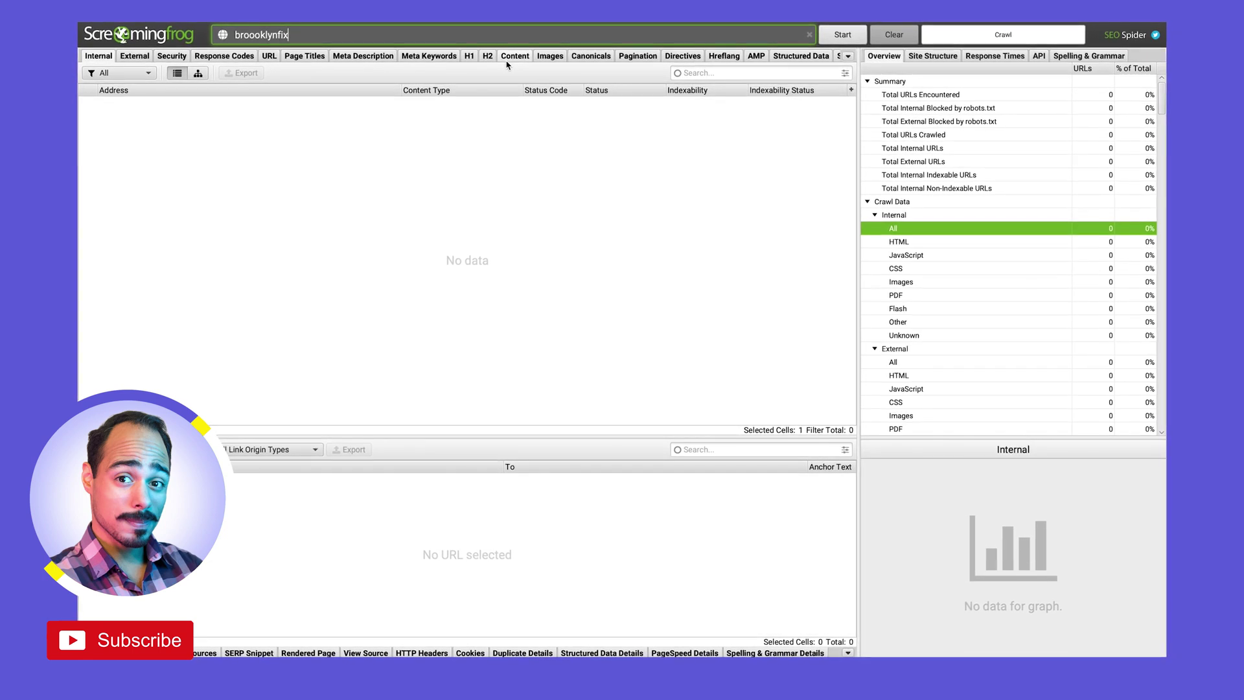
{"action": "type", "text": "edgear.com/blog"}
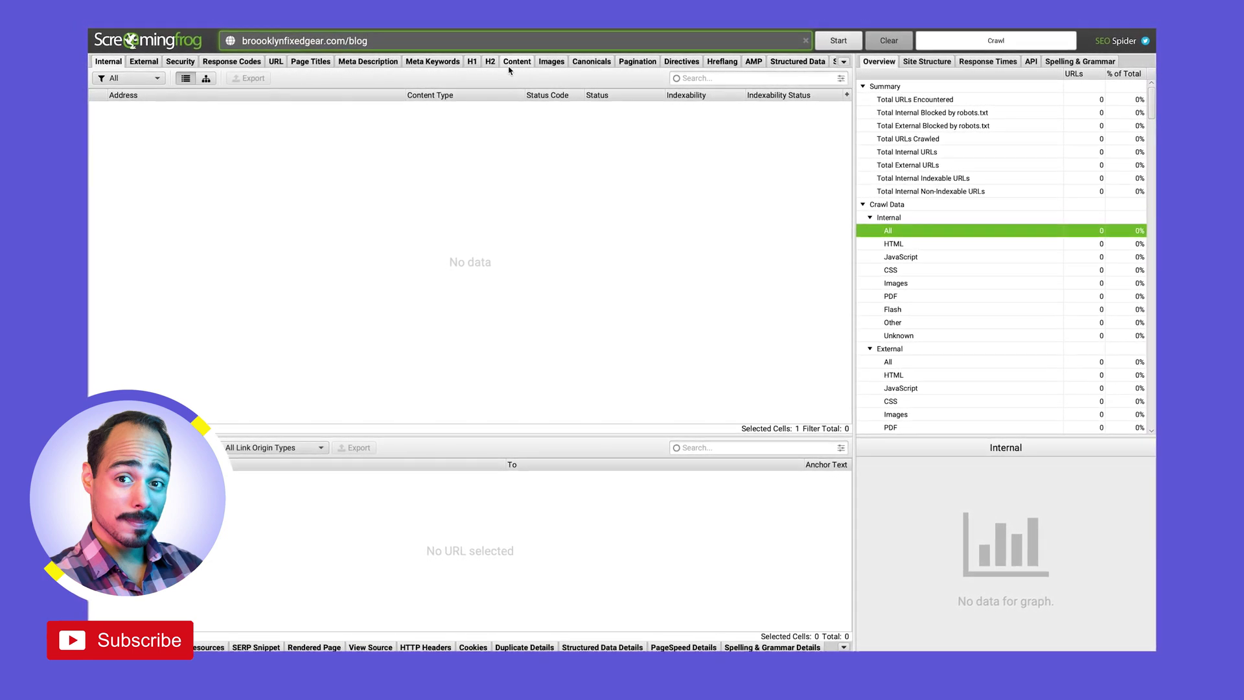
{"action": "type", "text": "/"}
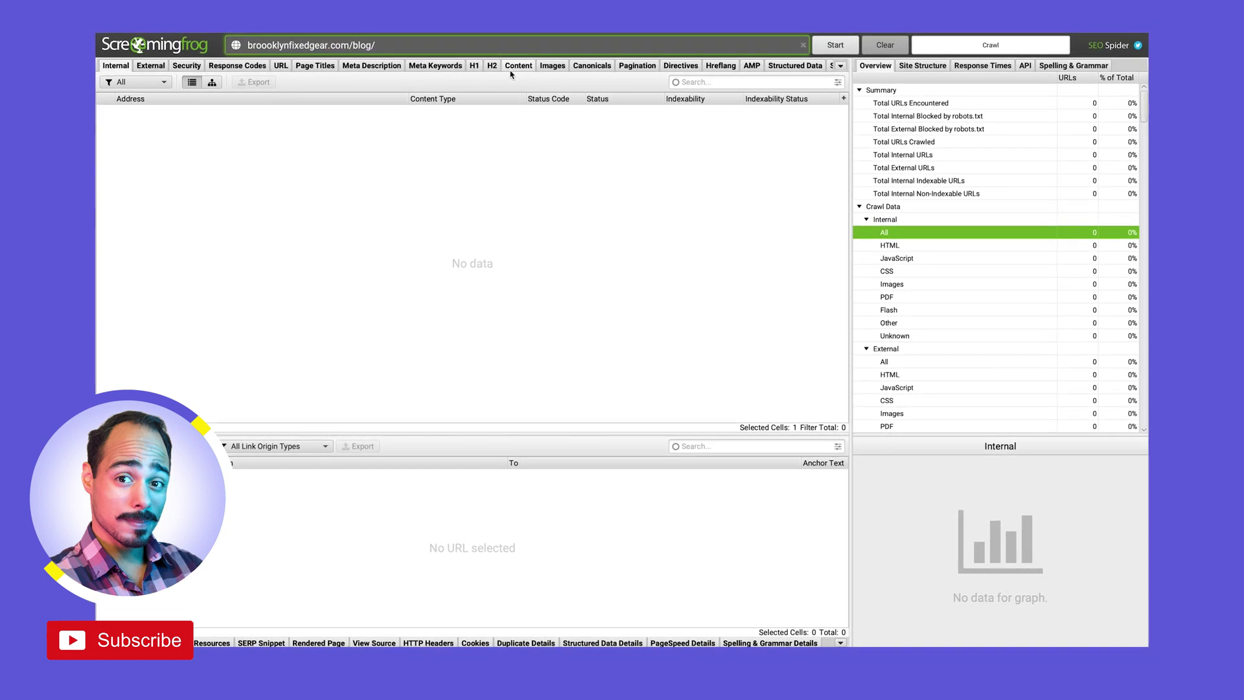
{"action": "key", "text": "Return"}
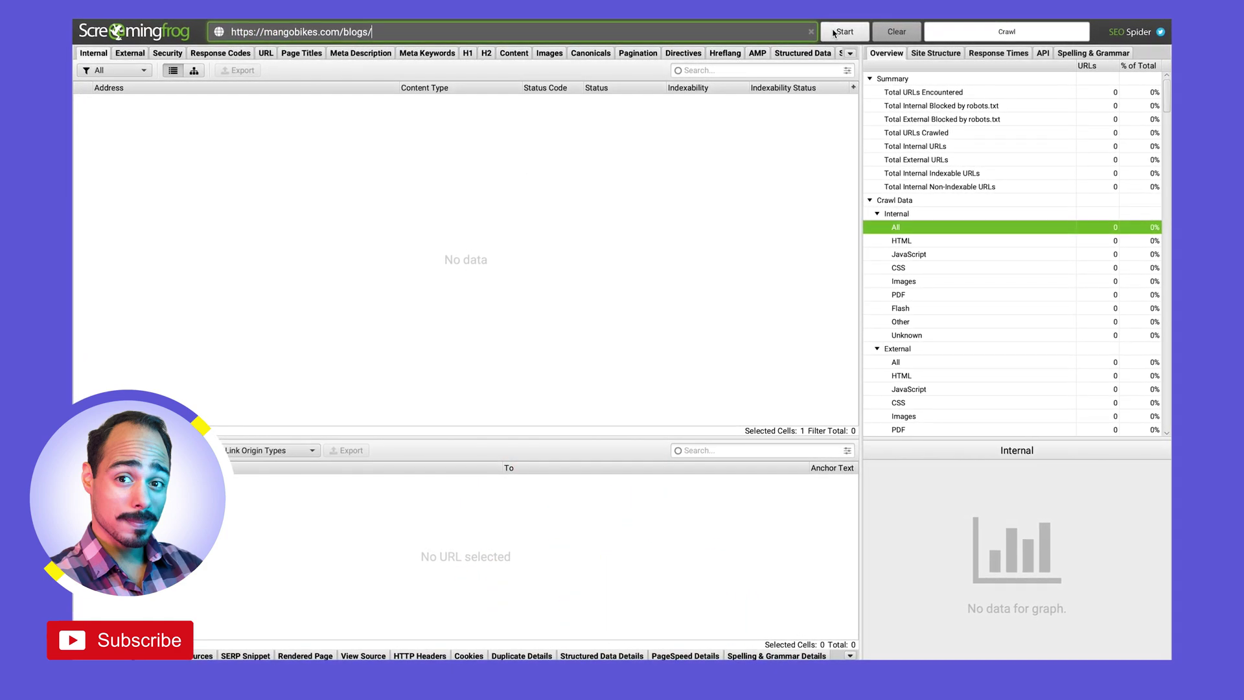
{"action": "left_click", "coordinate": [841, 31]}
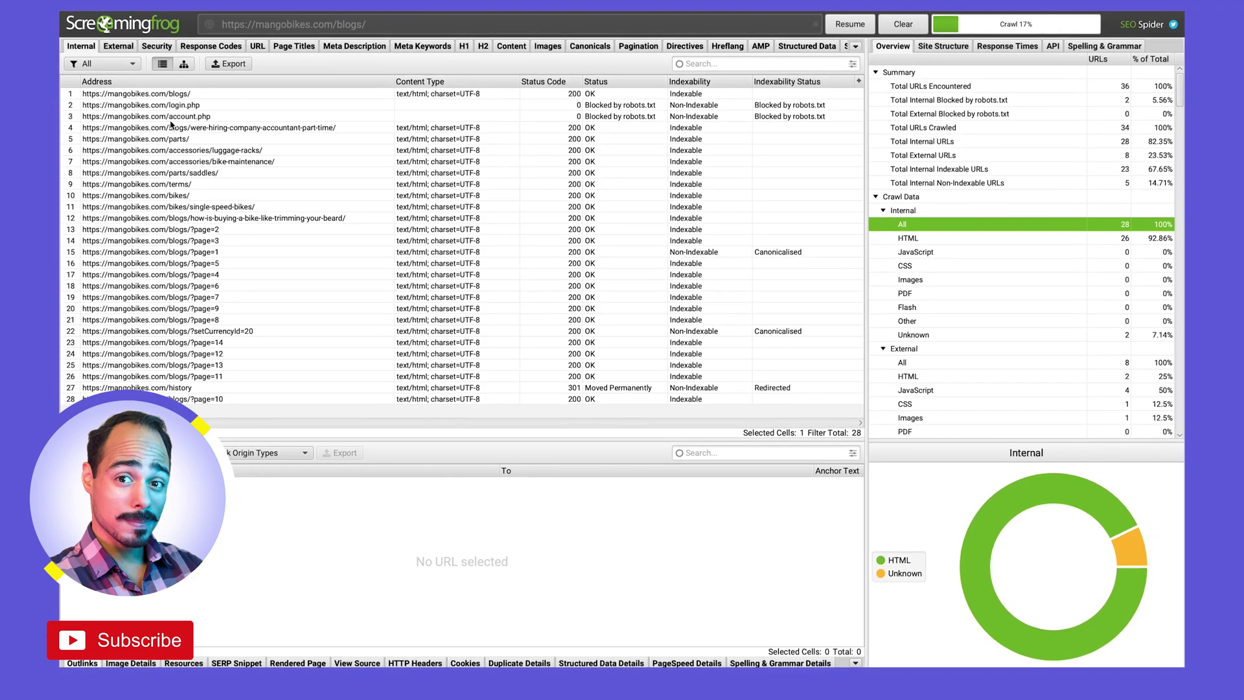
{"action": "left_click", "coordinate": [170, 115]}
{"action": "left_click", "coordinate": [184, 139]}
{"action": "left_click", "coordinate": [199, 161]}
{"action": "left_click", "coordinate": [214, 183]}
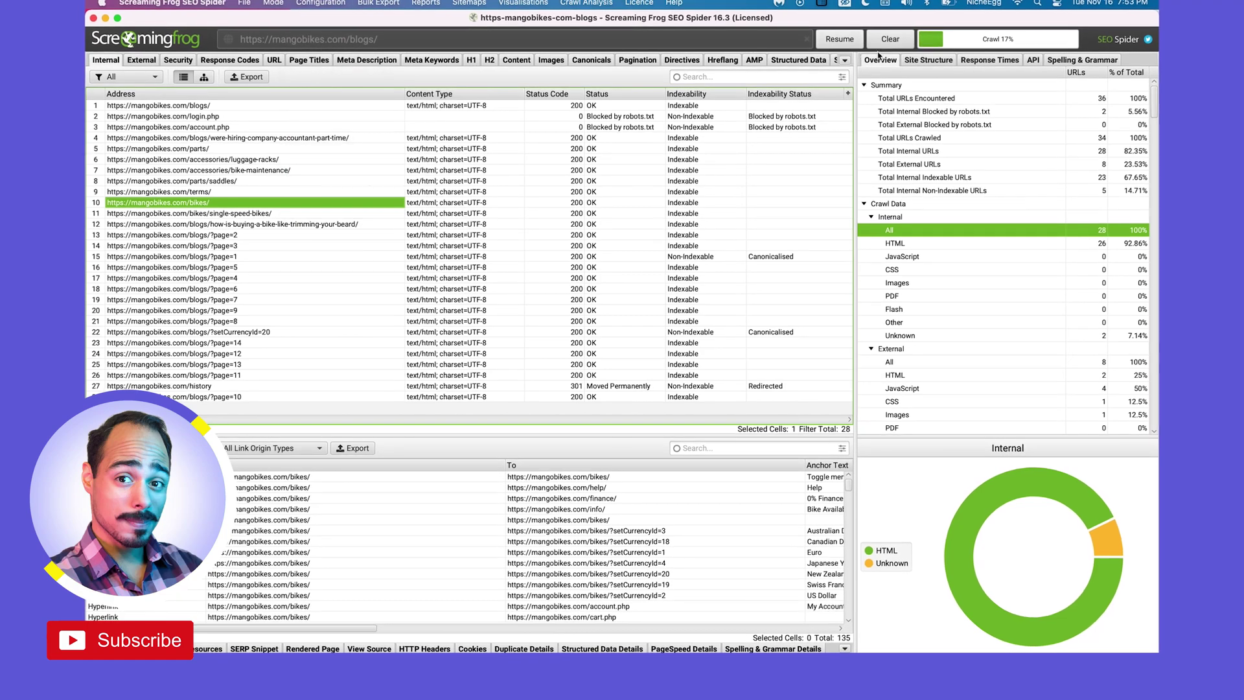
{"action": "left_click", "coordinate": [892, 37]}
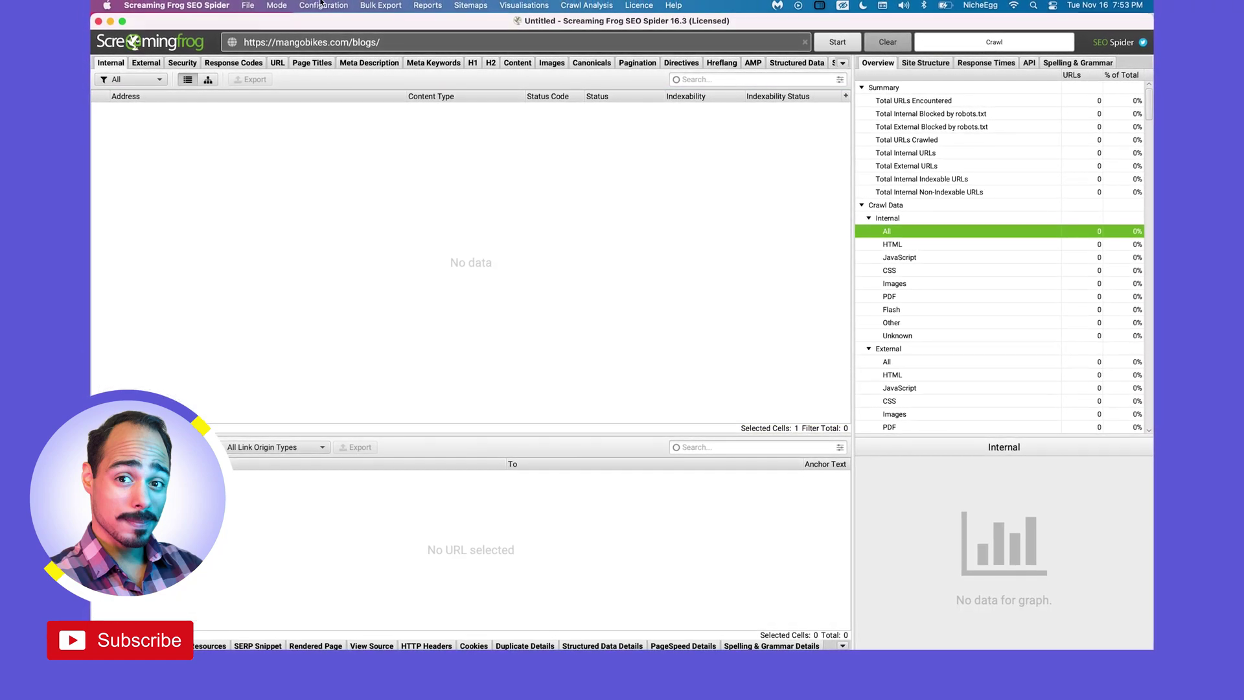
Step: Untick 'Check Links Outside of Start Folder' in the Spider crawl settings and confirm with OK
{"action": "left_click", "coordinate": [322, 7]}
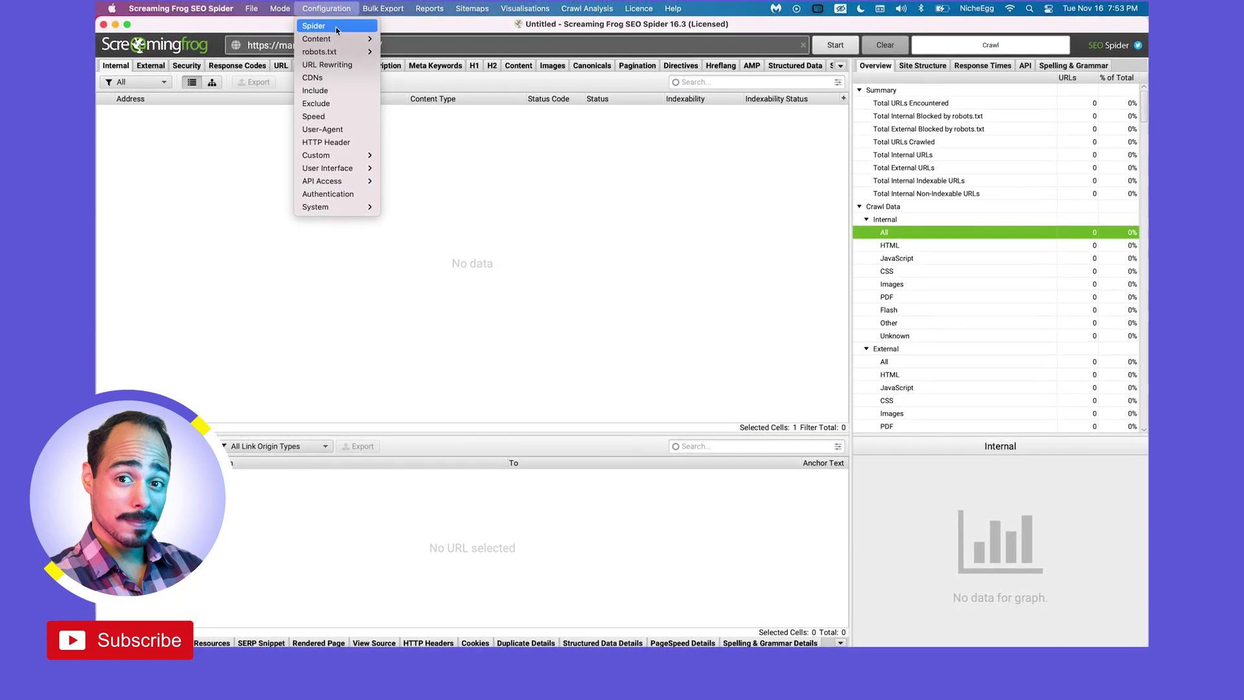
{"action": "left_click", "coordinate": [336, 27]}
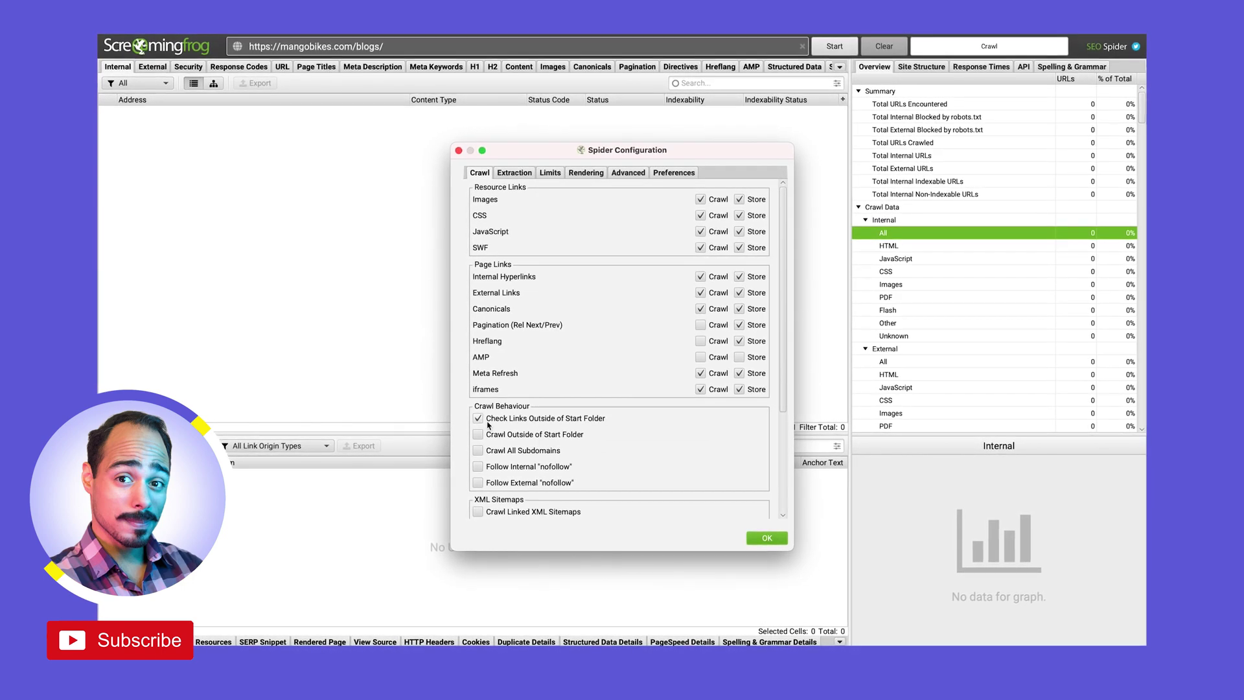
{"action": "left_click", "coordinate": [478, 419]}
{"action": "left_click", "coordinate": [766, 538]}
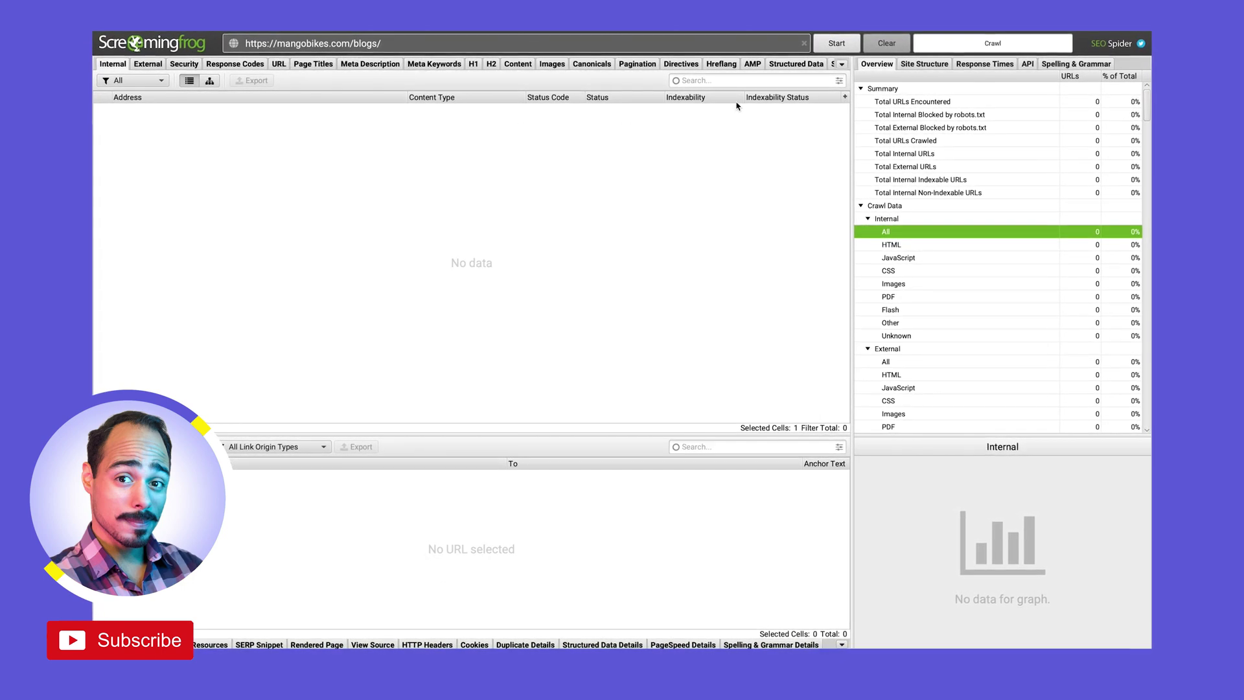